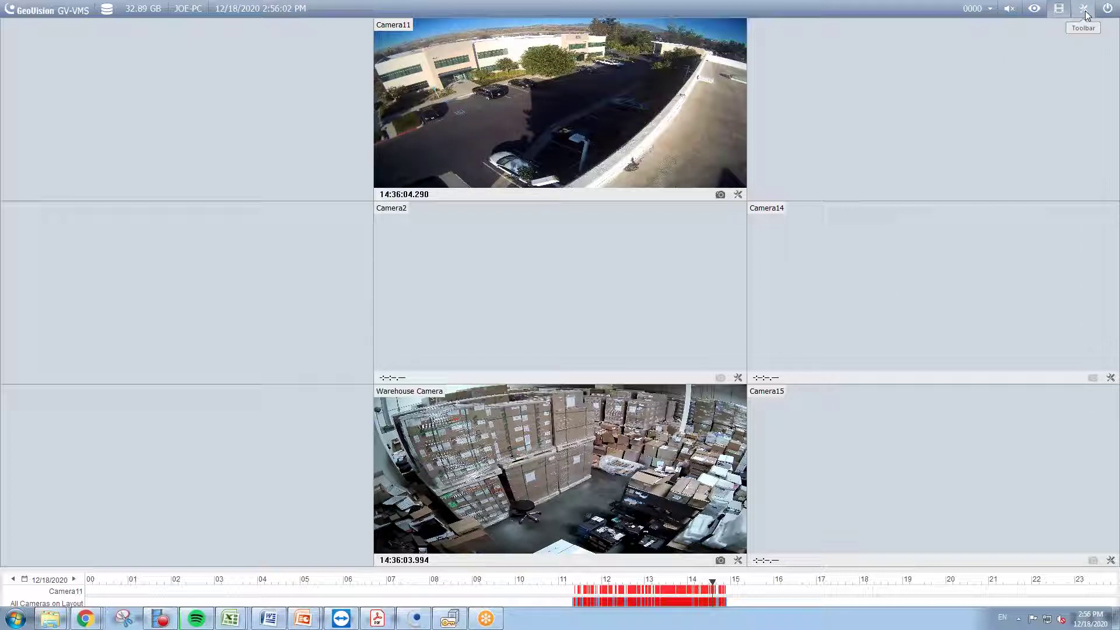
Step: Show the toolbar and playback controls, then open the Content List and move it aside
left_click(1085, 12)
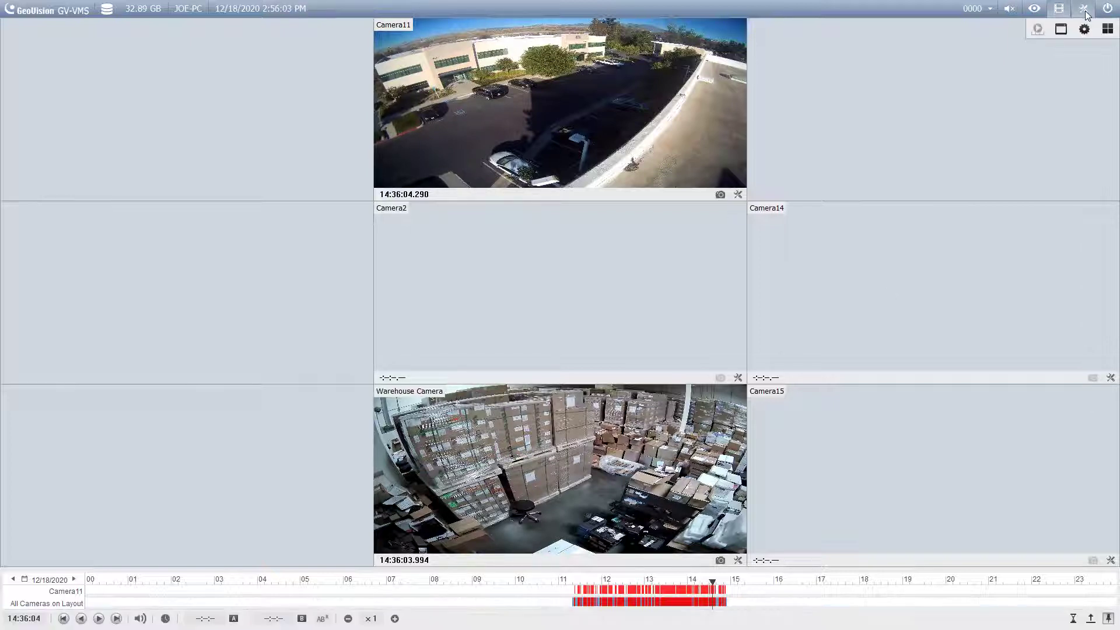
left_click(1108, 29)
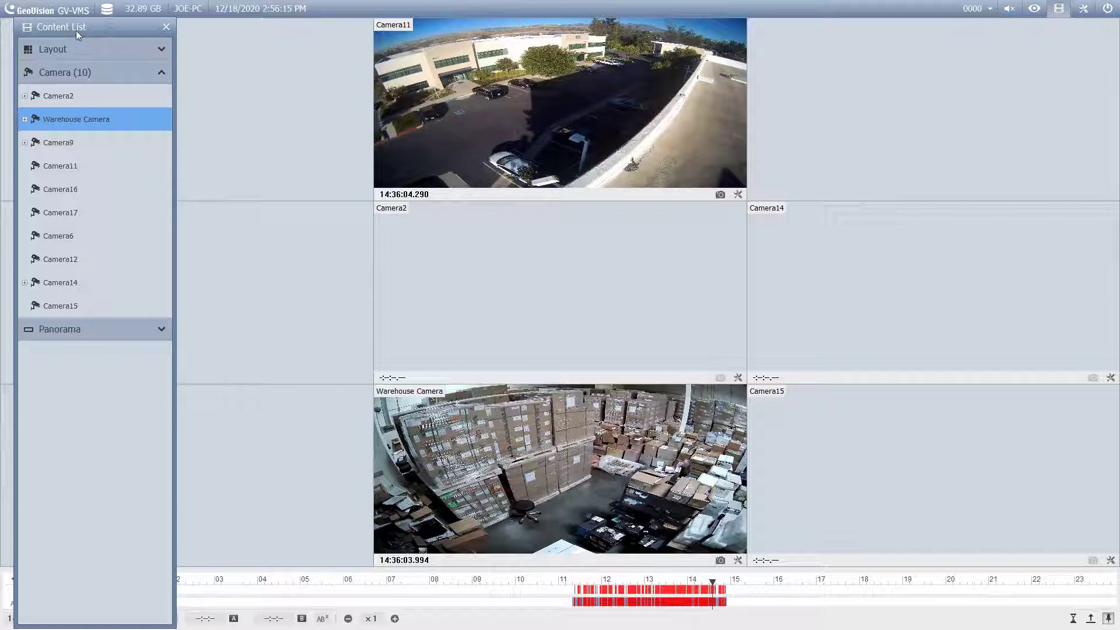
left_click_drag(76, 30, 67, 46)
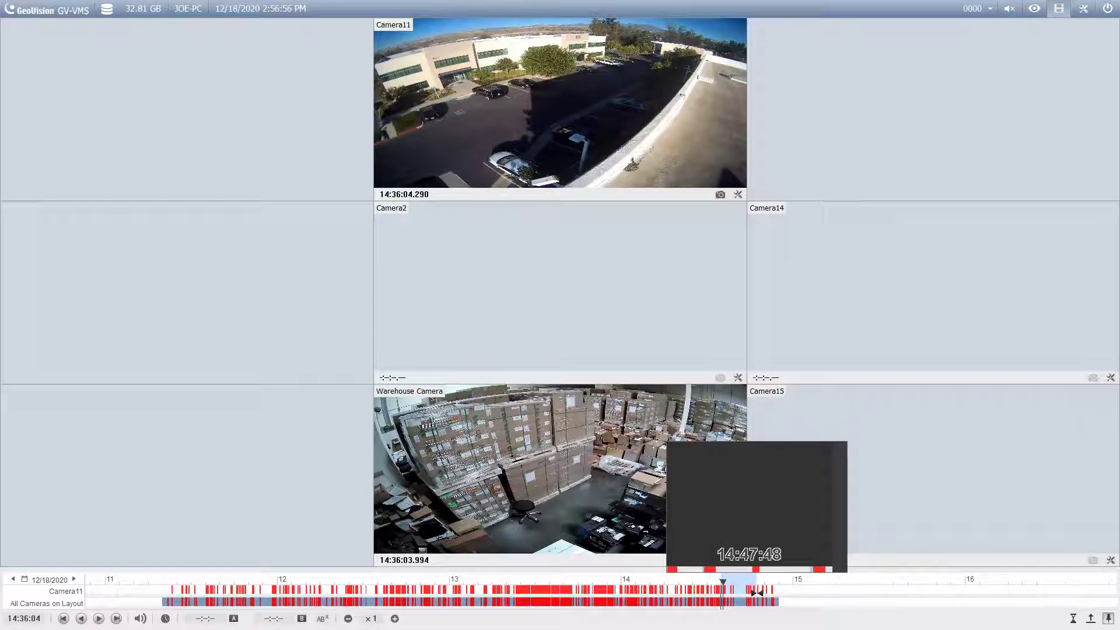
Step: Start an Object Search on Camera11's 14:35:21–14:46:49 footage with Alarm as the search type
right_click(757, 592)
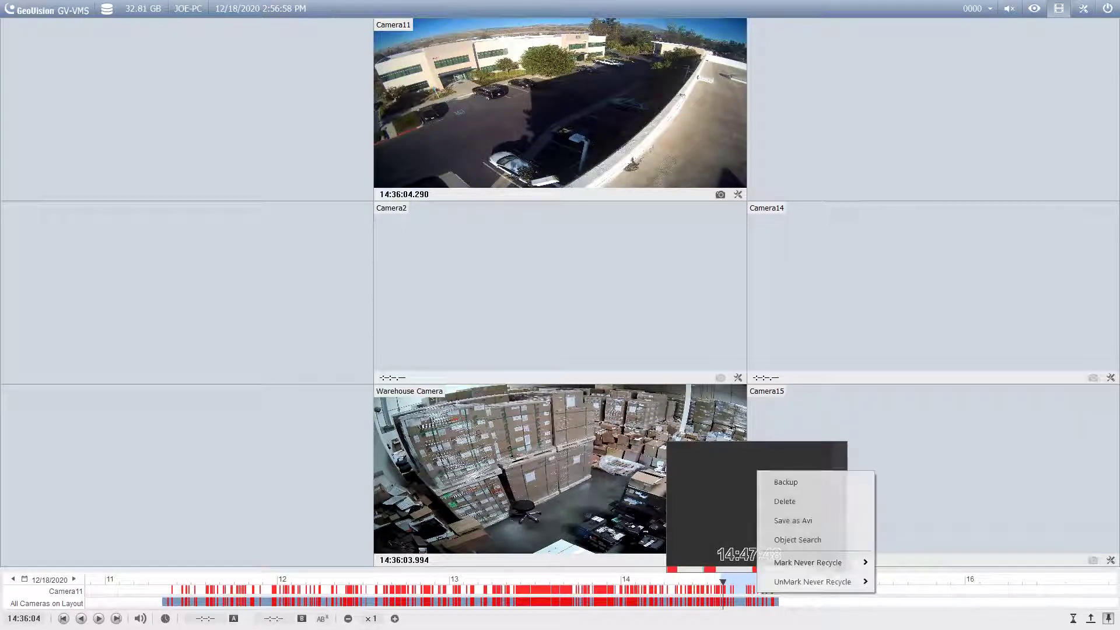
left_click(801, 544)
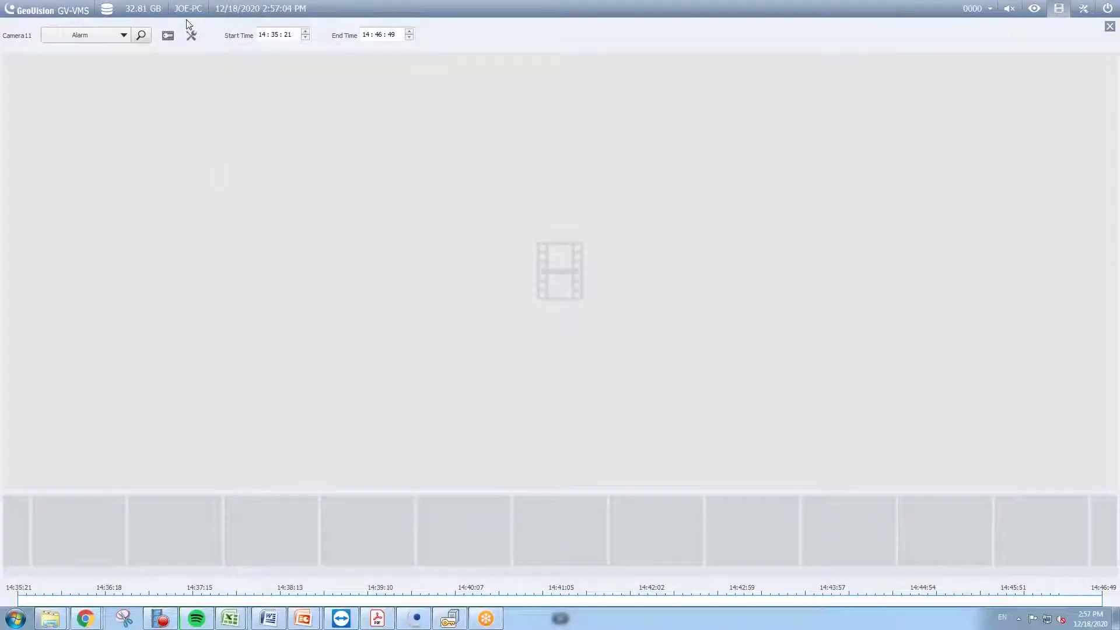
left_click(124, 38)
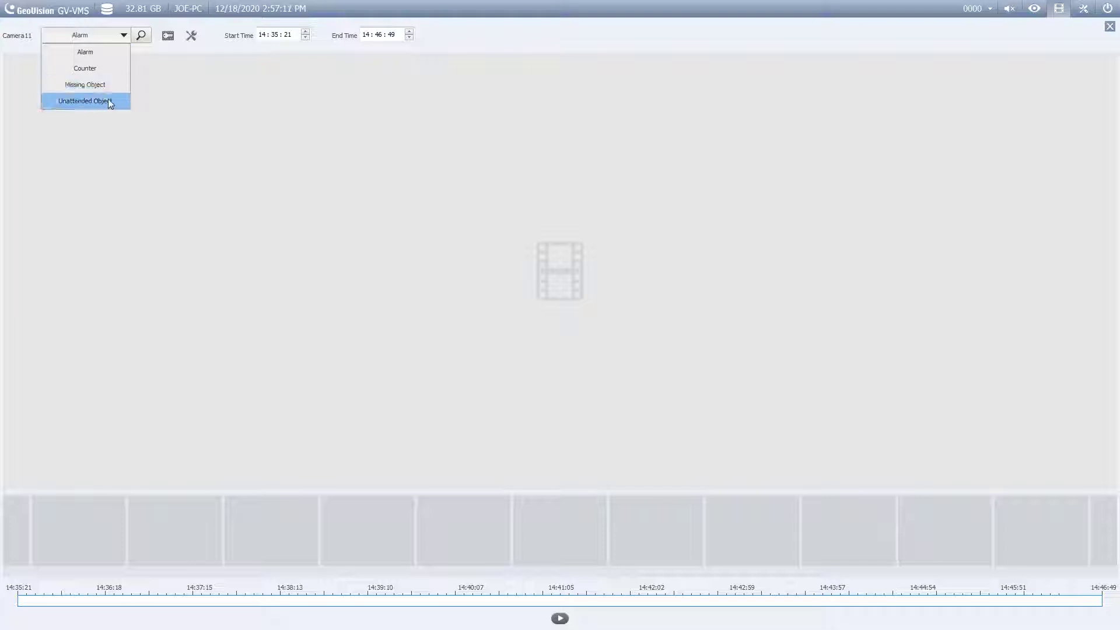
left_click(112, 56)
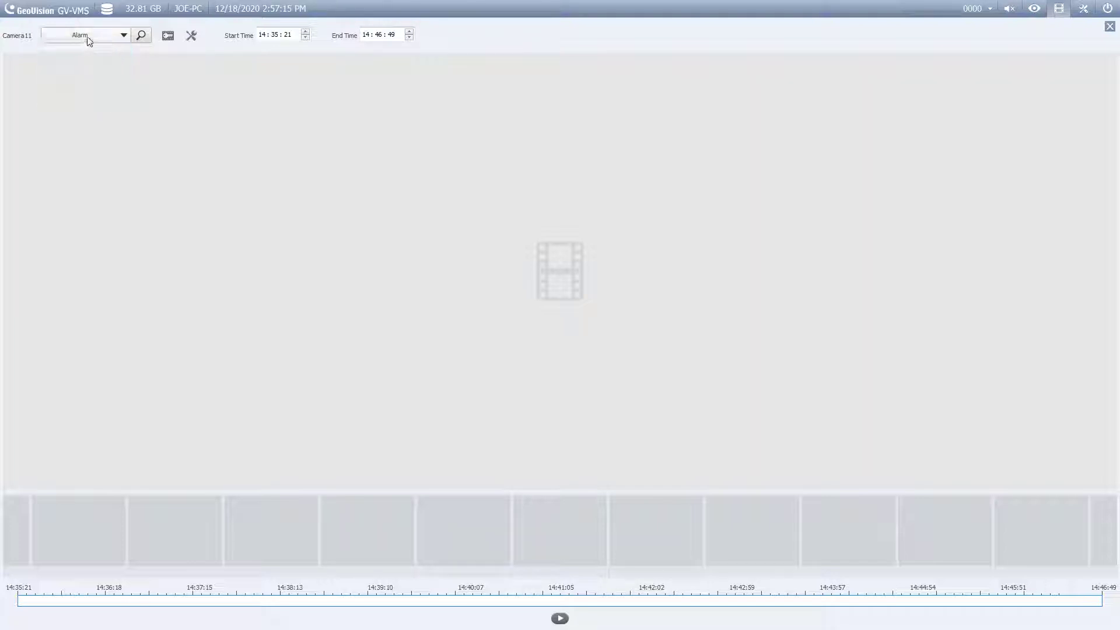
Step: Draw an alarm region over the lower-left parked cars at sensitivity 3 and confirm it
left_click(192, 36)
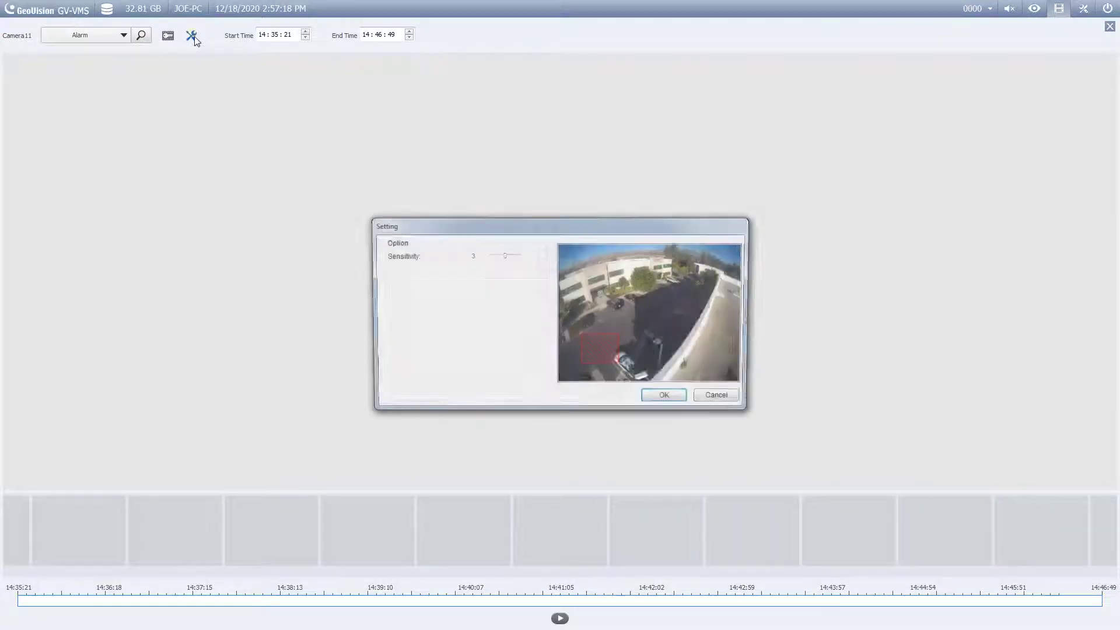
left_click_drag(573, 320, 644, 373)
left_click(686, 441)
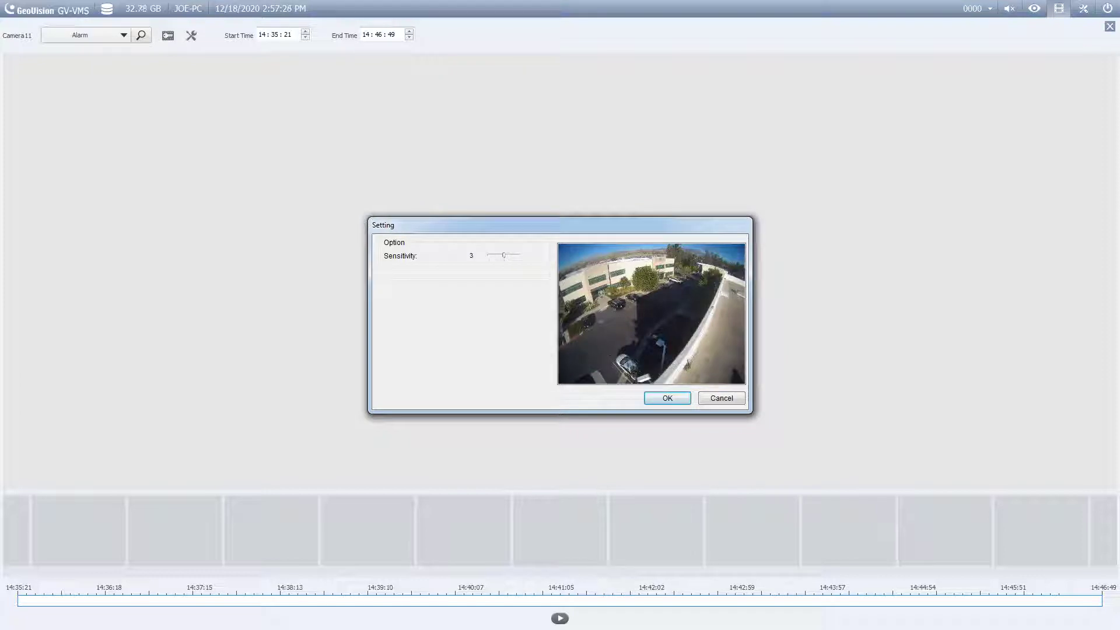
left_click(585, 333)
left_click_drag(601, 351, 621, 360)
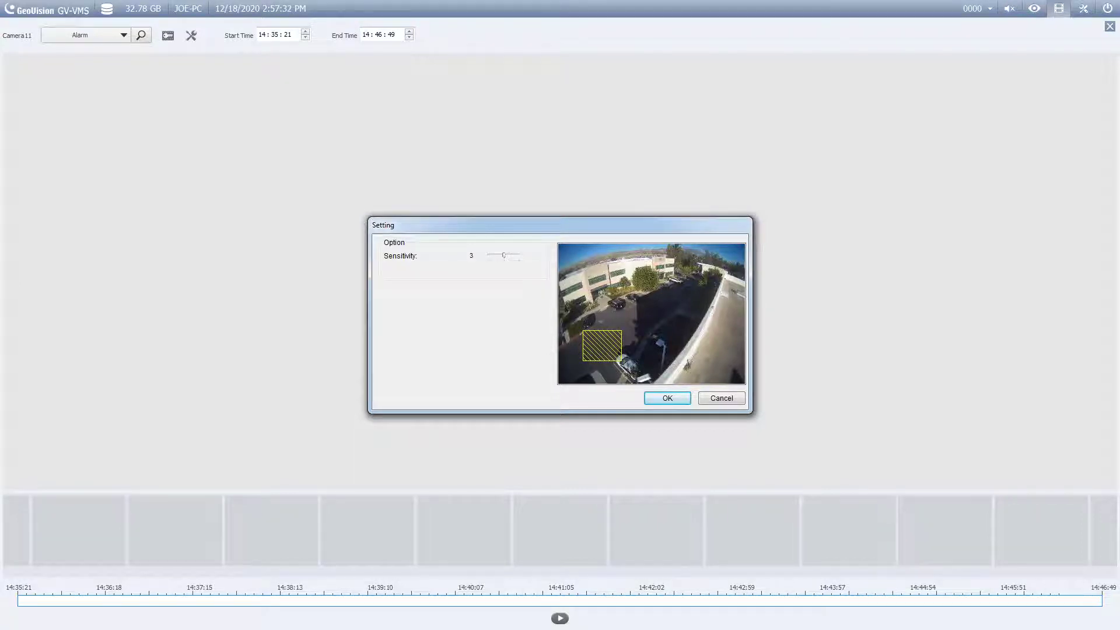
left_click(654, 398)
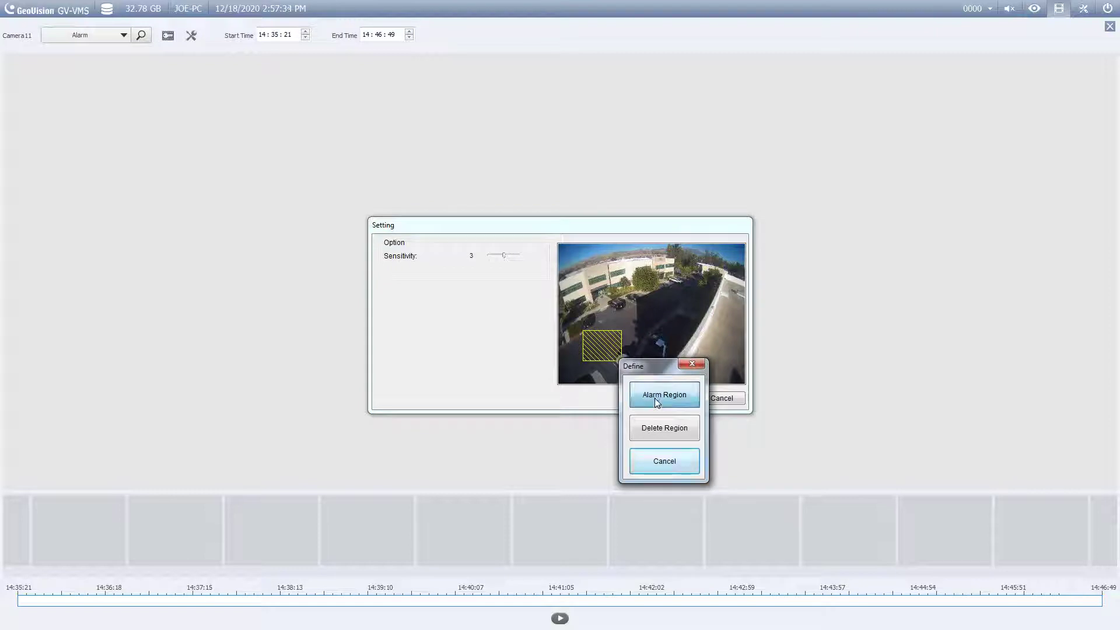
left_click(670, 398)
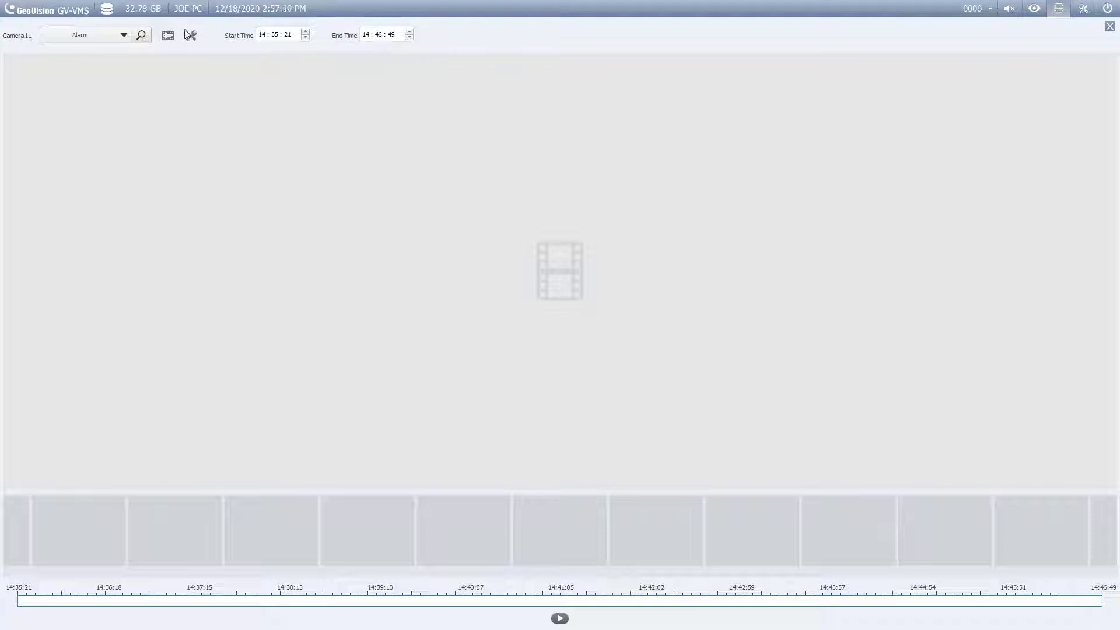
Step: Run the Alarm search on Camera11 and play the 14:39:24.533 matching clip
left_click(141, 36)
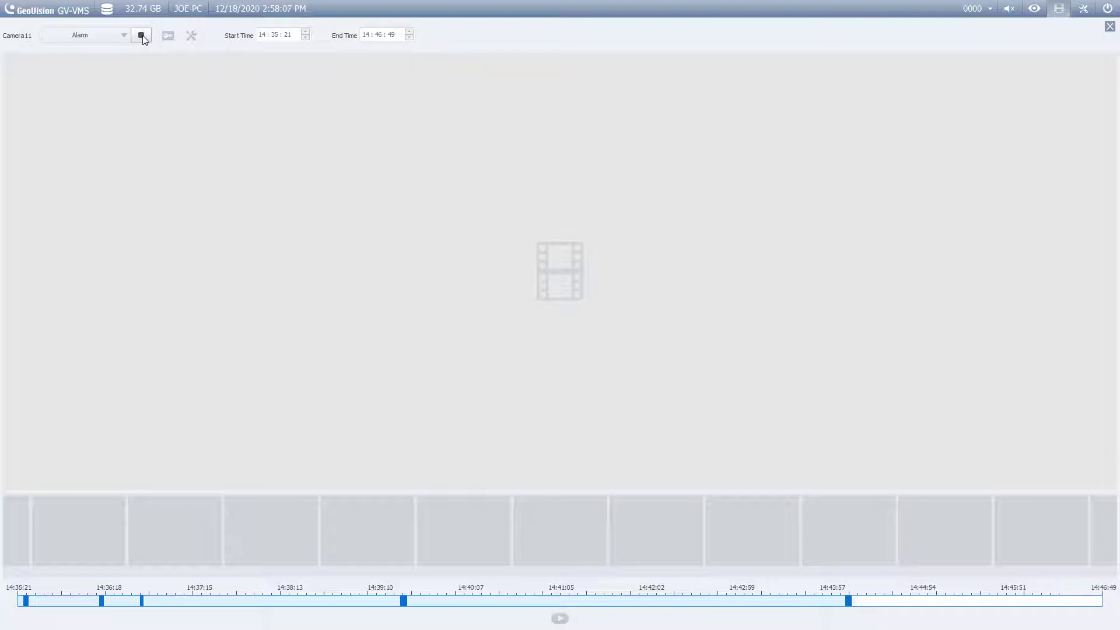
mouse_move(428, 549)
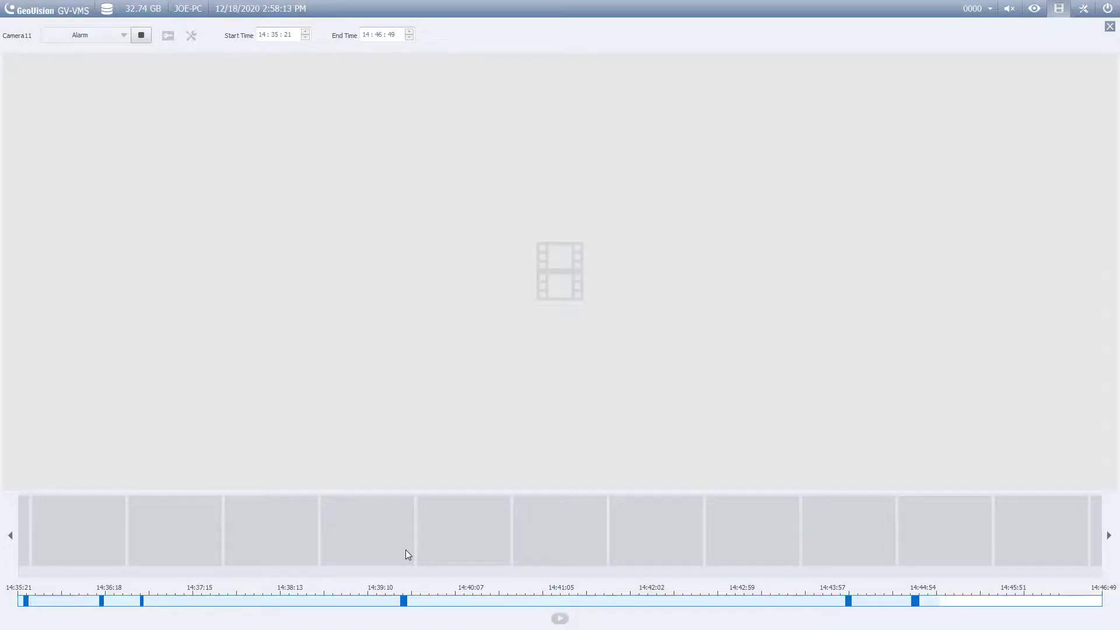
left_click(405, 601)
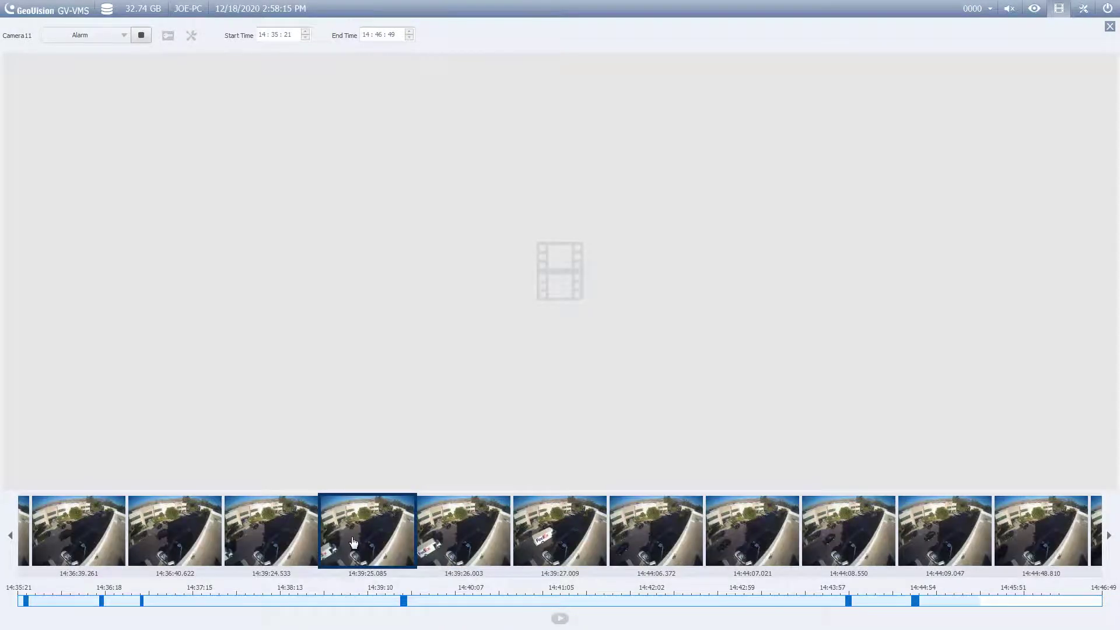
left_click(257, 546)
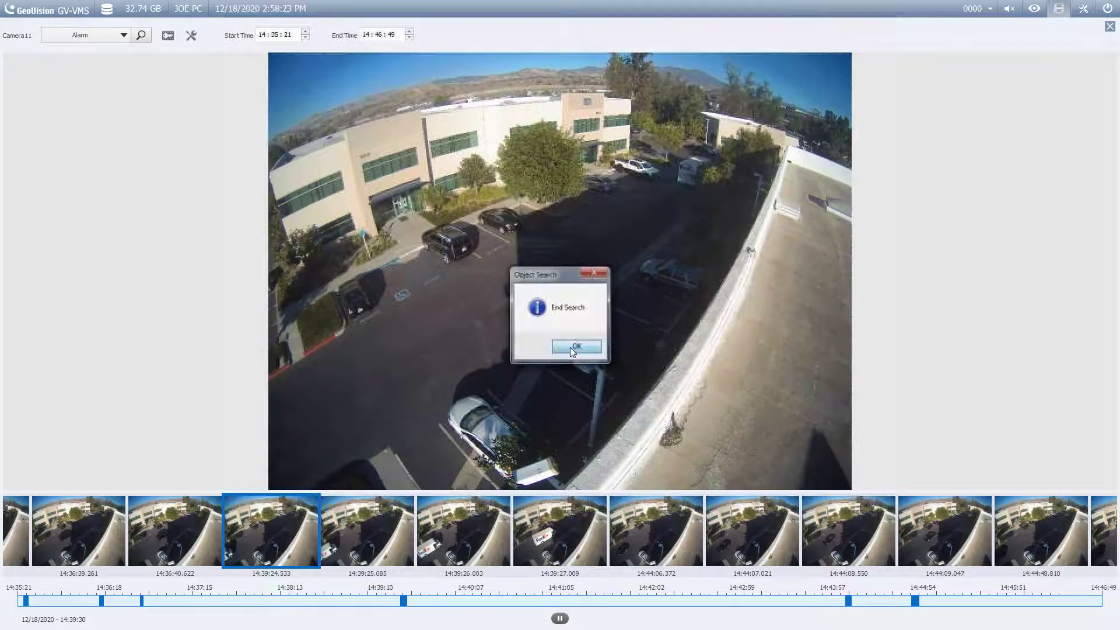
Step: Dismiss the search-finished message and change the search type to Missing Object
left_click(571, 347)
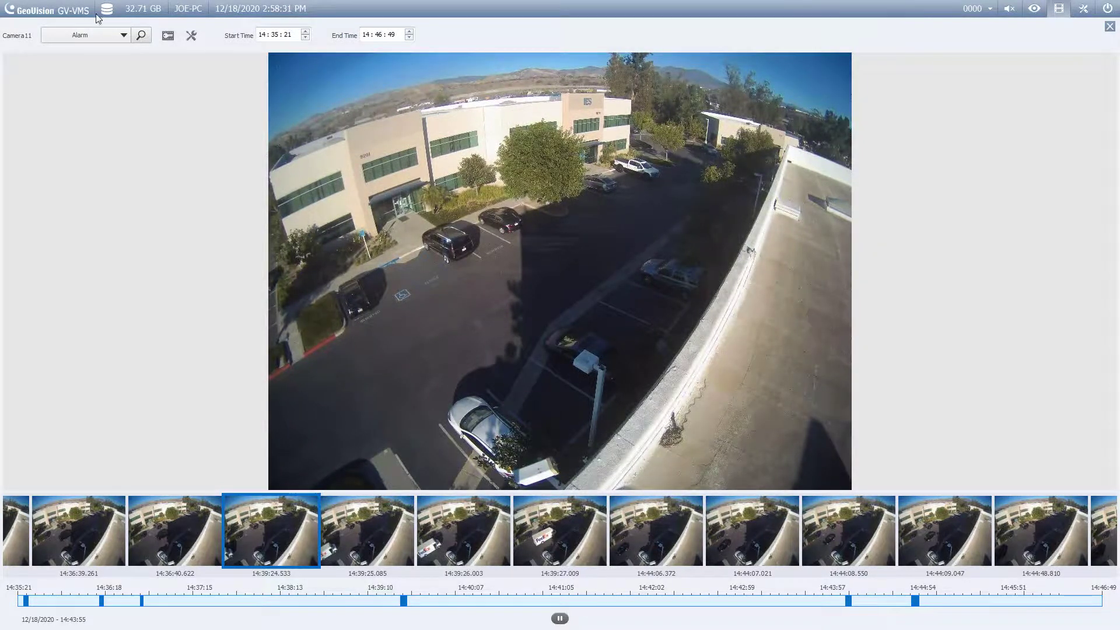
left_click(118, 36)
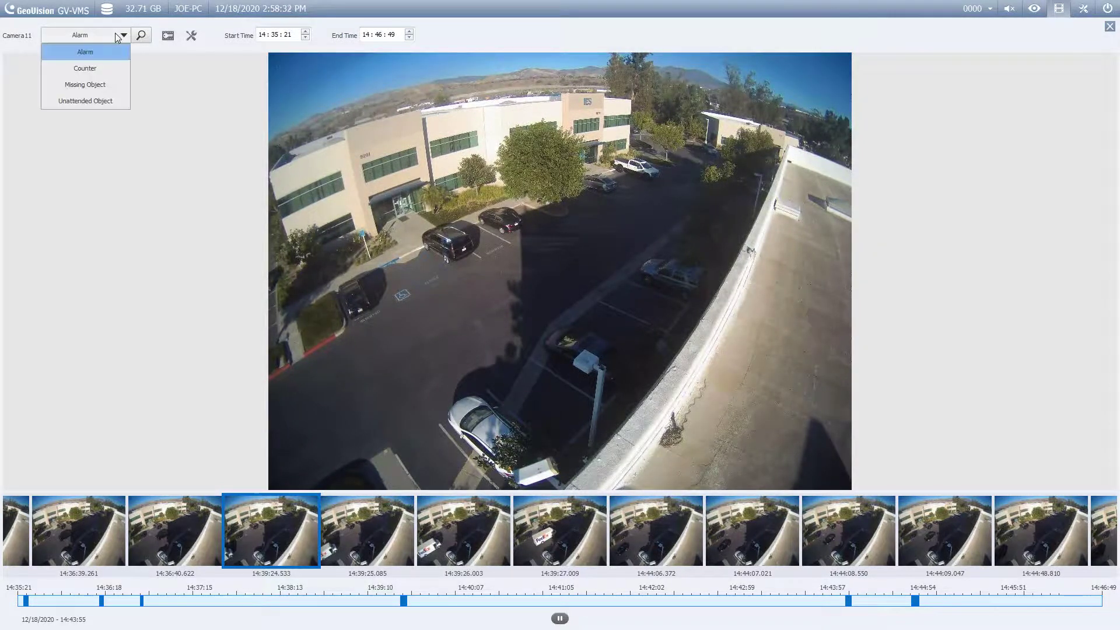
left_click(108, 85)
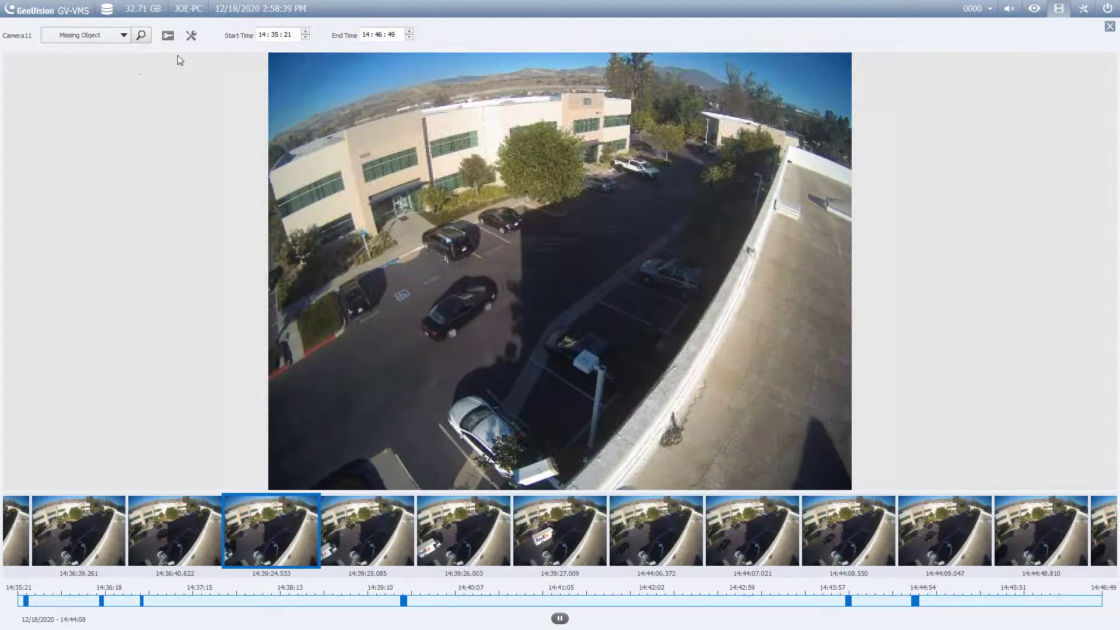
Step: Mark a detect-object region over a parked car on the lot's left side at sensitivity 3
left_click(192, 36)
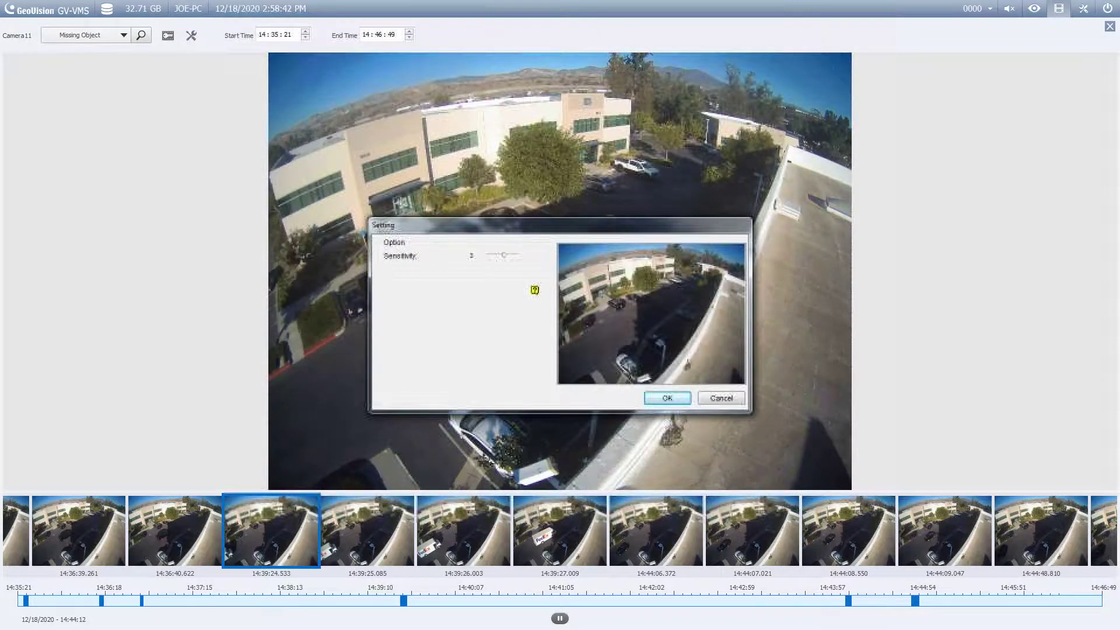
left_click_drag(581, 313, 593, 330)
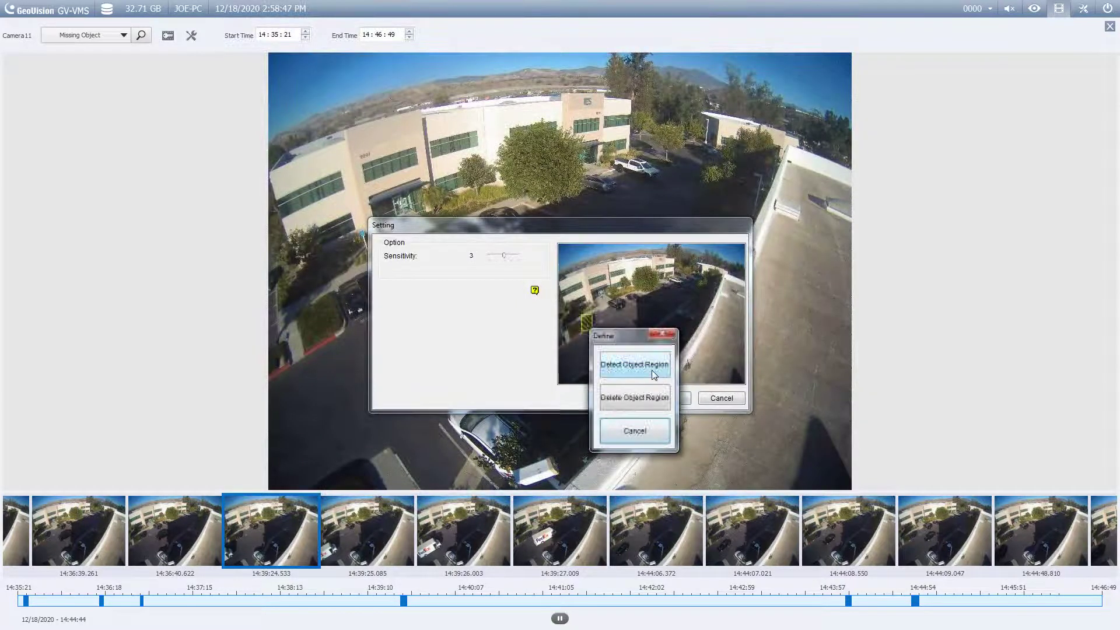
left_click(650, 369)
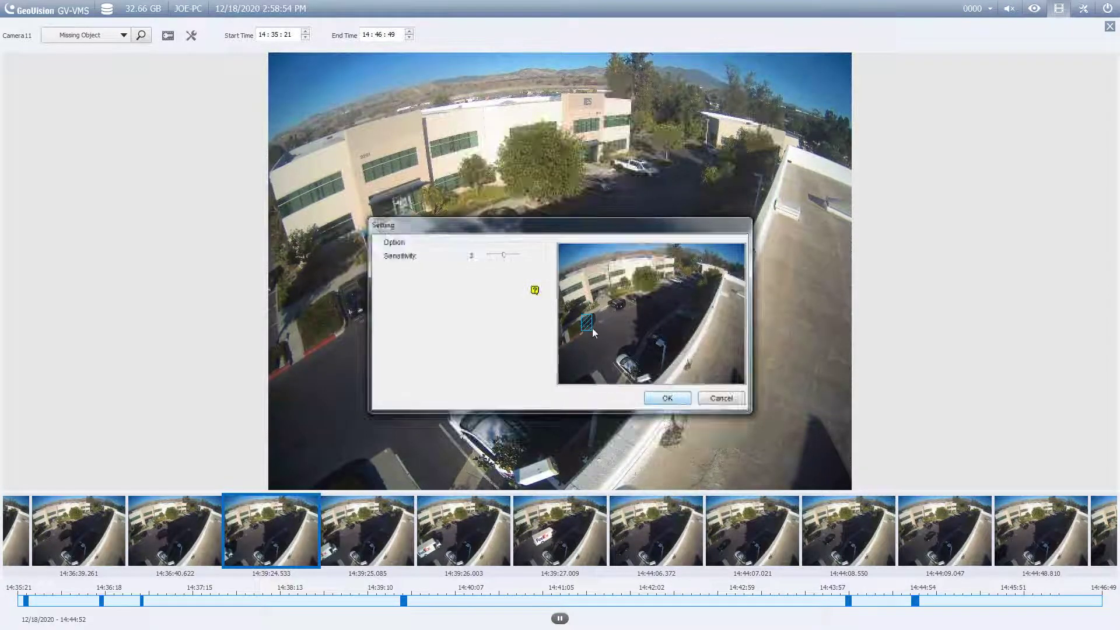
left_click(665, 398)
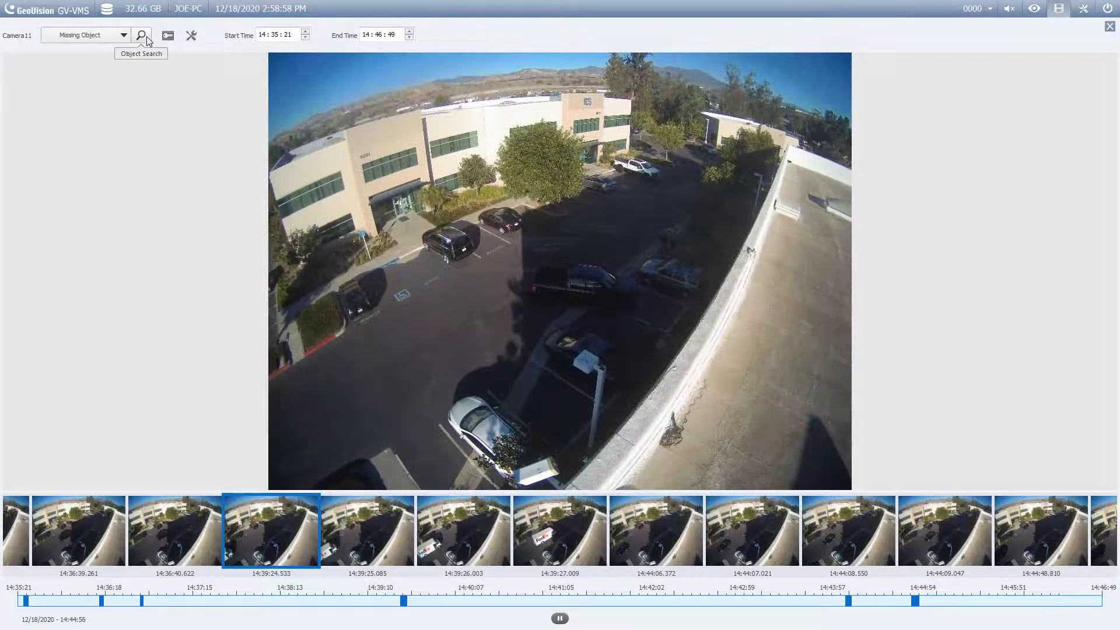
Step: Switch to Unattended Object and draw a detect region over the parking lot at sensitivity 3
left_click(123, 35)
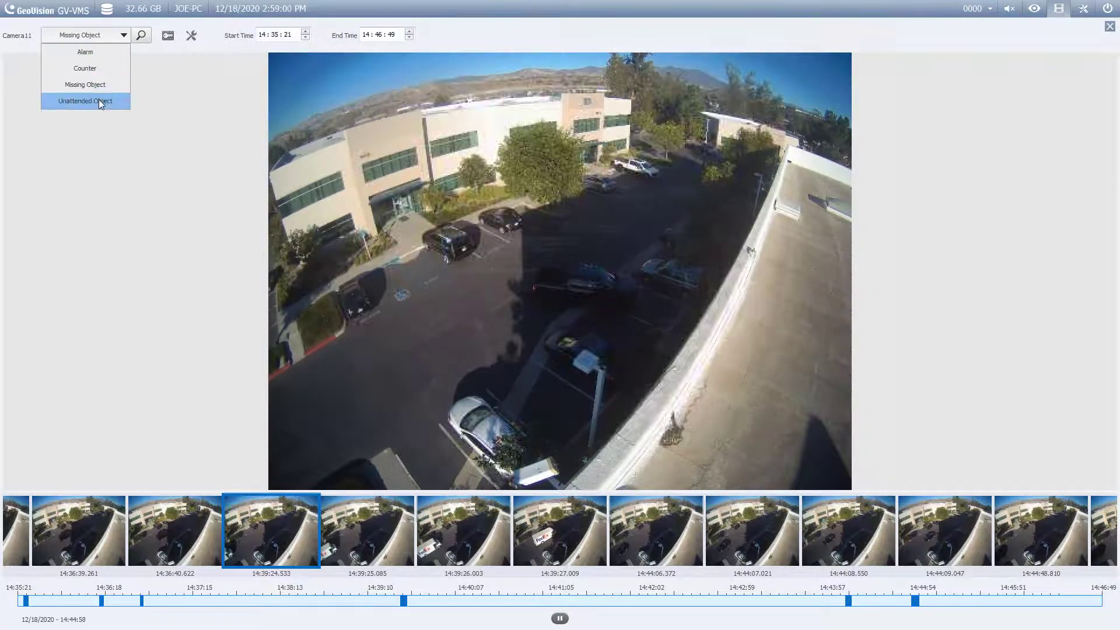
left_click(100, 102)
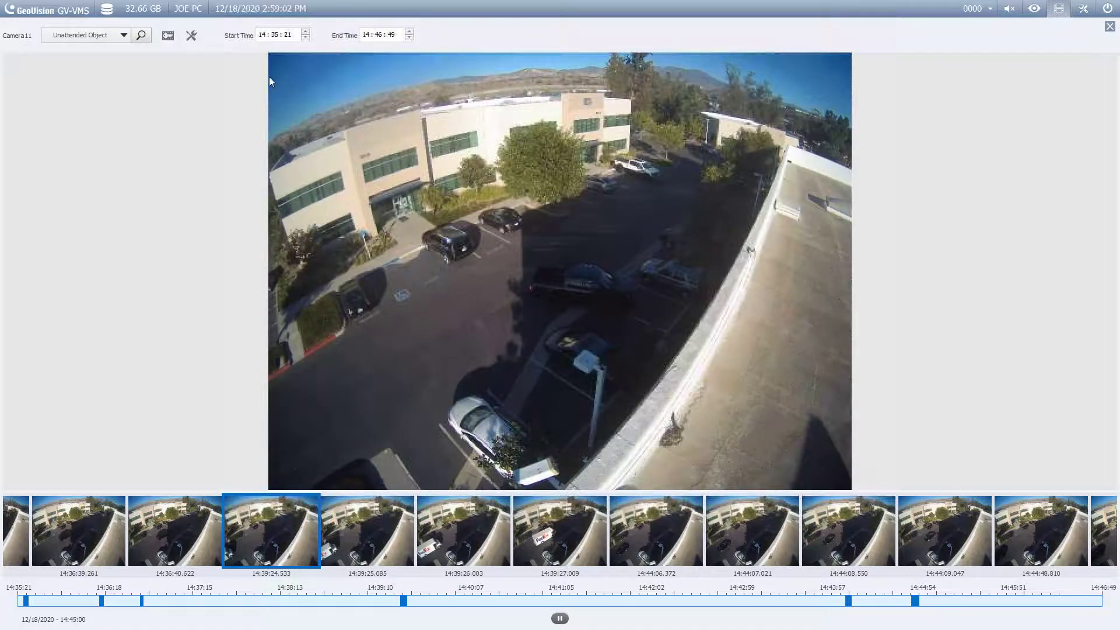
left_click(192, 35)
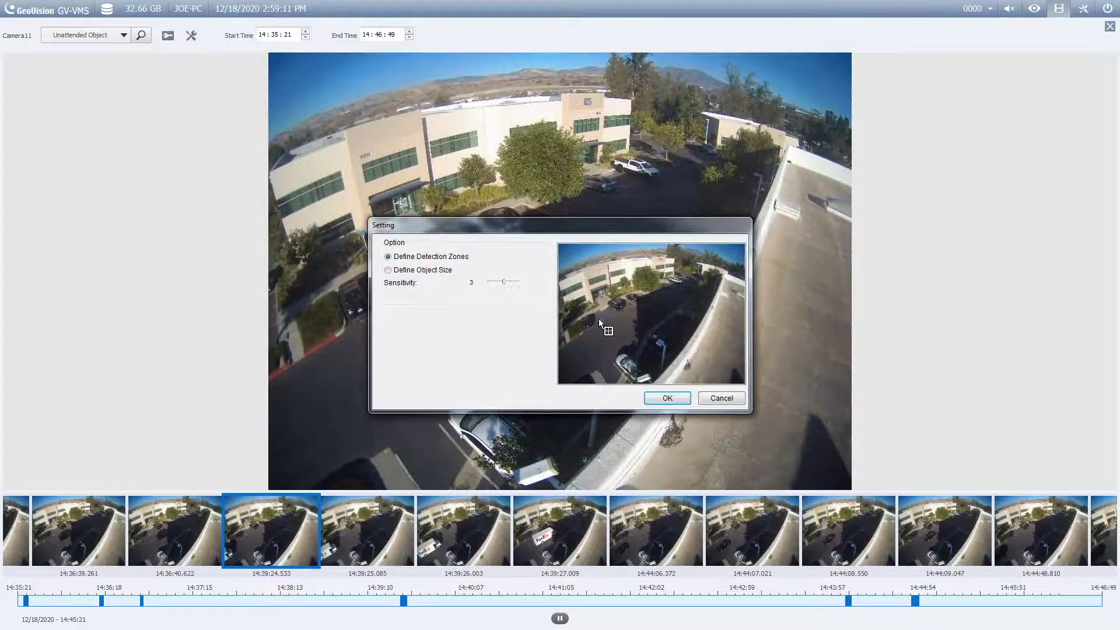
left_click_drag(608, 323, 617, 337)
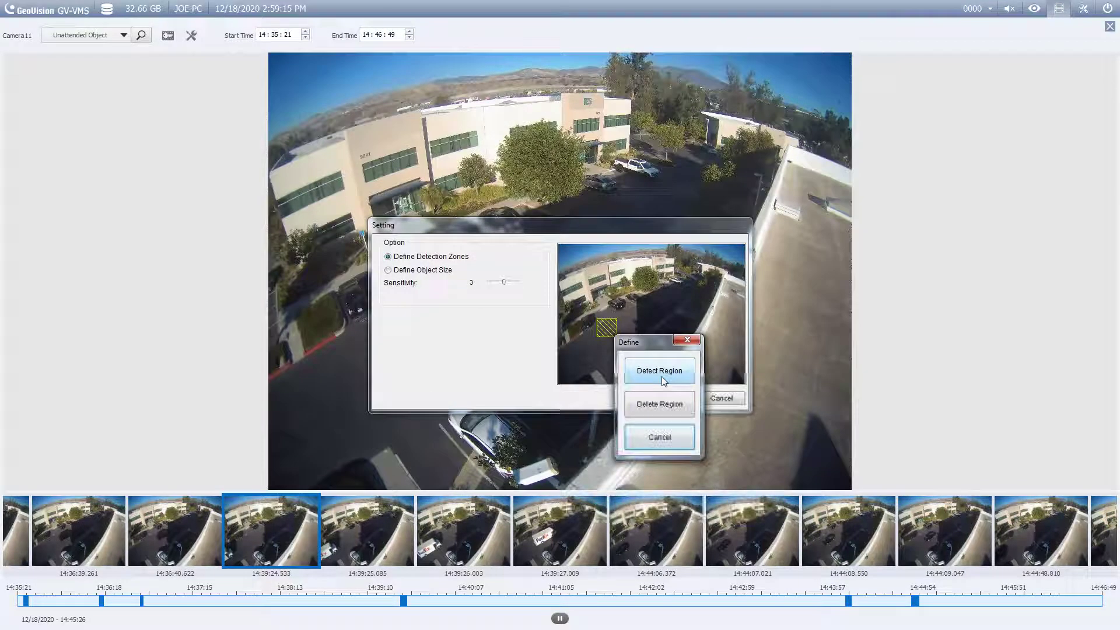
left_click(662, 377)
left_click(667, 398)
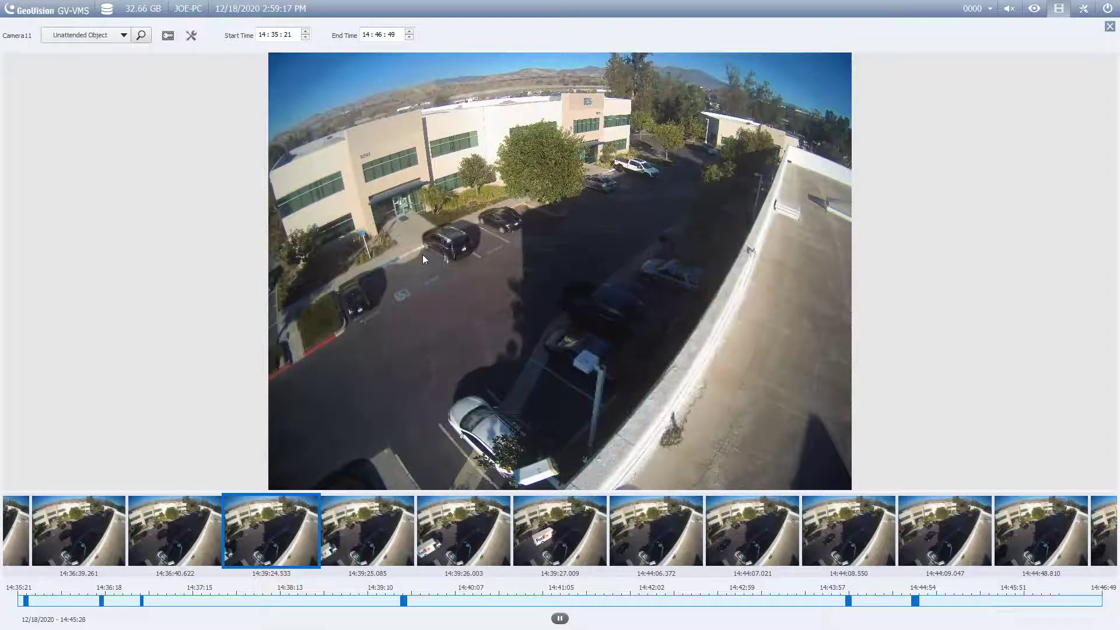